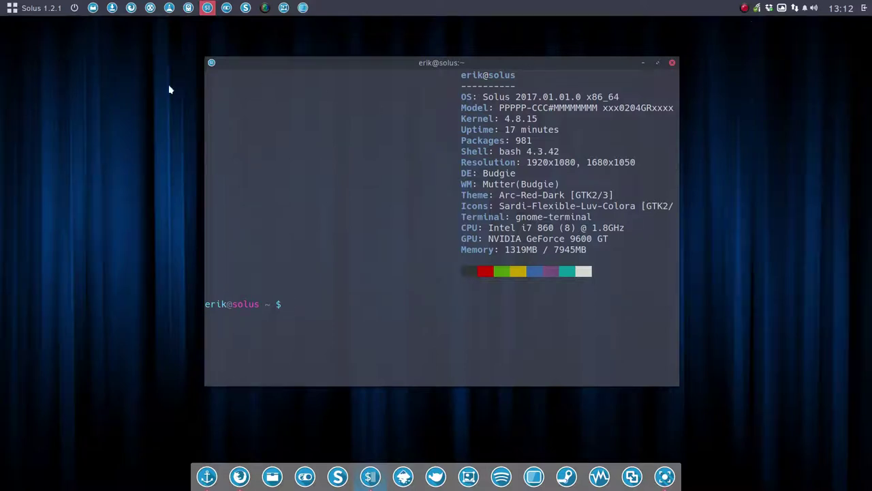
- Check the current theme Arc-Red-Dark and icon theme Sardi-Flexible-Luv-Colora in the system info terminal
left_click(34, 9)
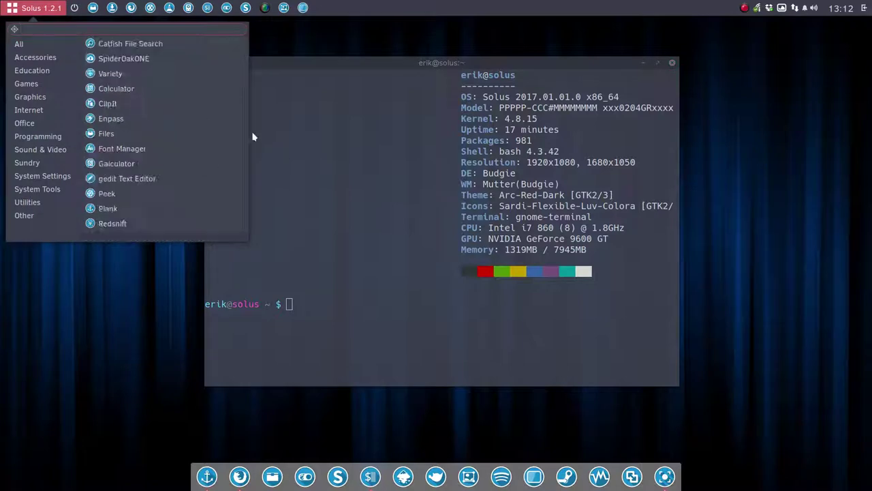
left_click(525, 164)
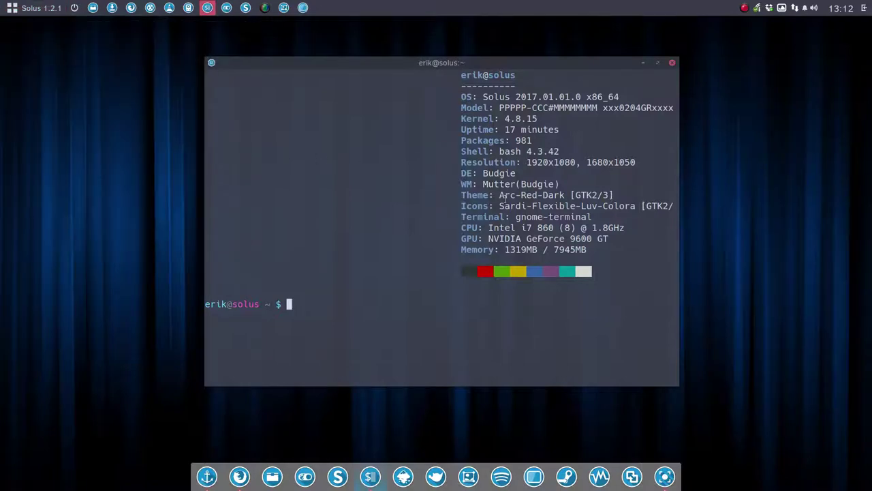
left_click_drag(499, 196, 560, 196)
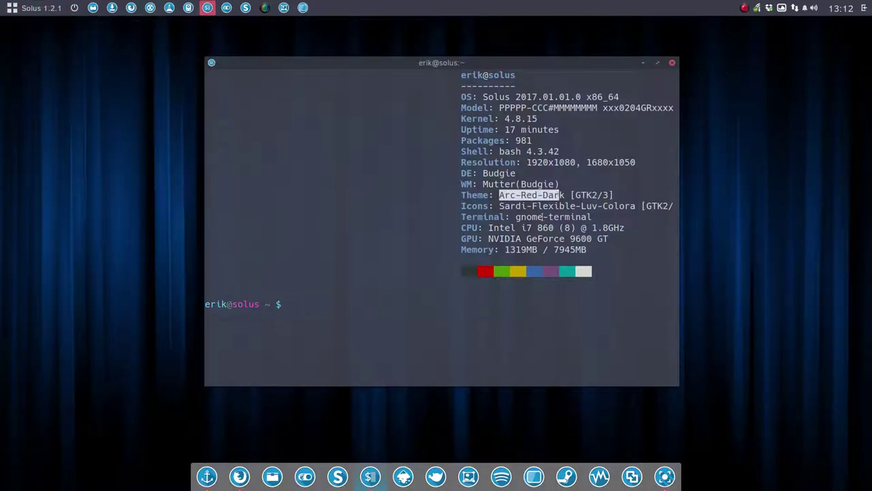
left_click_drag(501, 206, 636, 206)
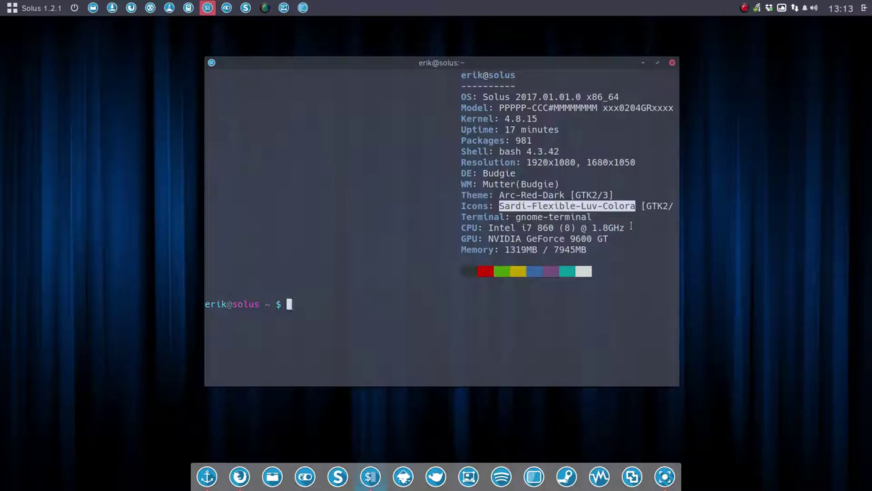
- Close the terminal and bring up the Sardi icons overview page in Firefox
left_click(672, 63)
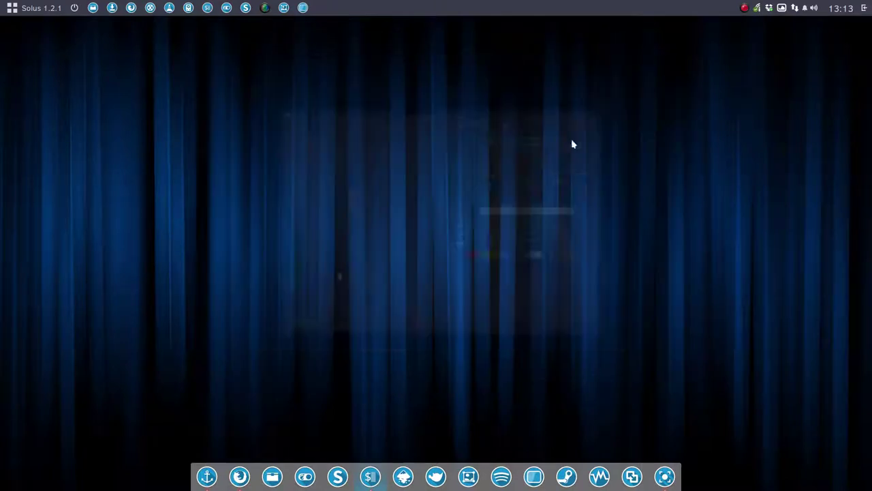
left_click(240, 484)
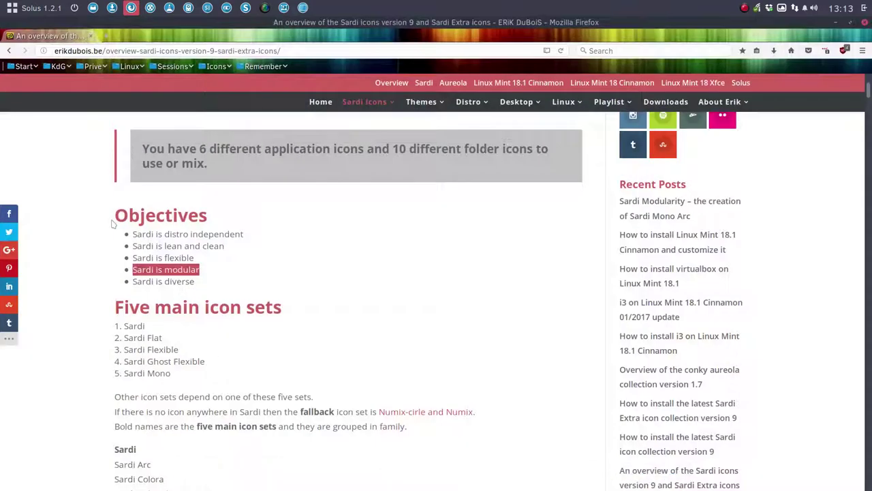
left_click(115, 215)
scroll(132, 204, "up", 1)
scroll(132, 205, "up", 3)
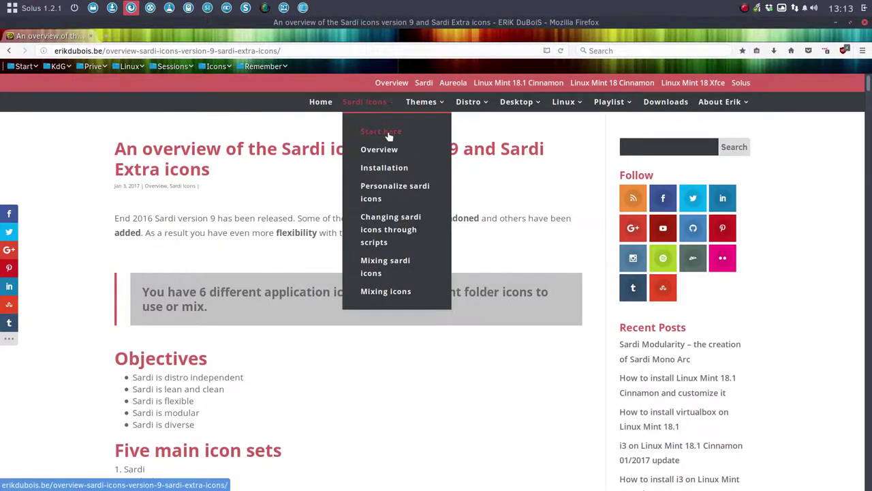
- Read the 'Sardi is modular' section of the overview, then minimize Firefox
scroll(211, 371, "down", 3)
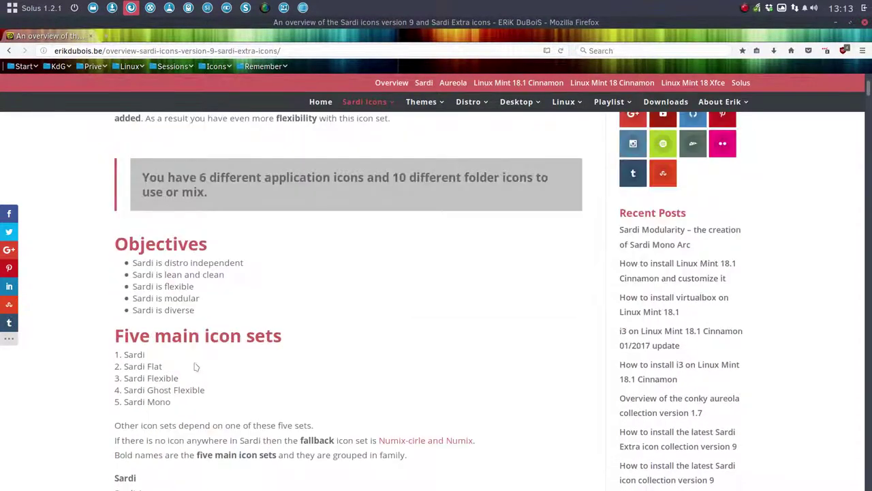
left_click_drag(200, 311, 139, 295)
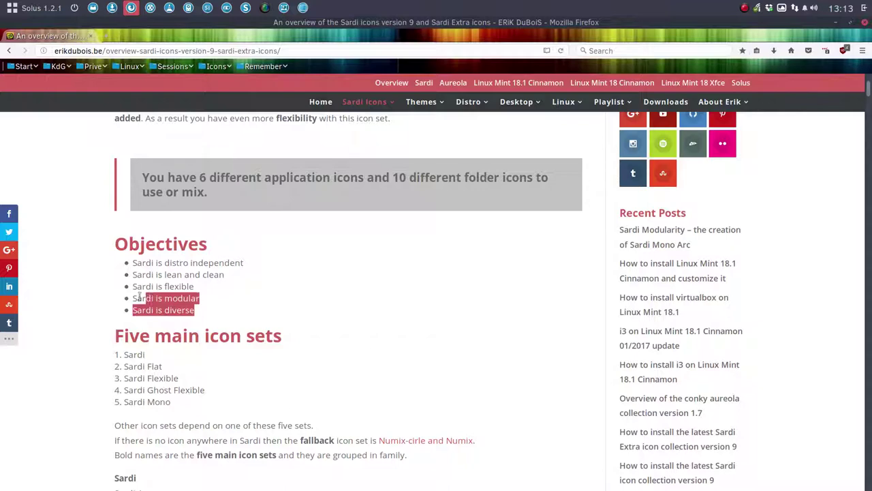
left_click(212, 303)
left_click_drag(202, 298, 132, 300)
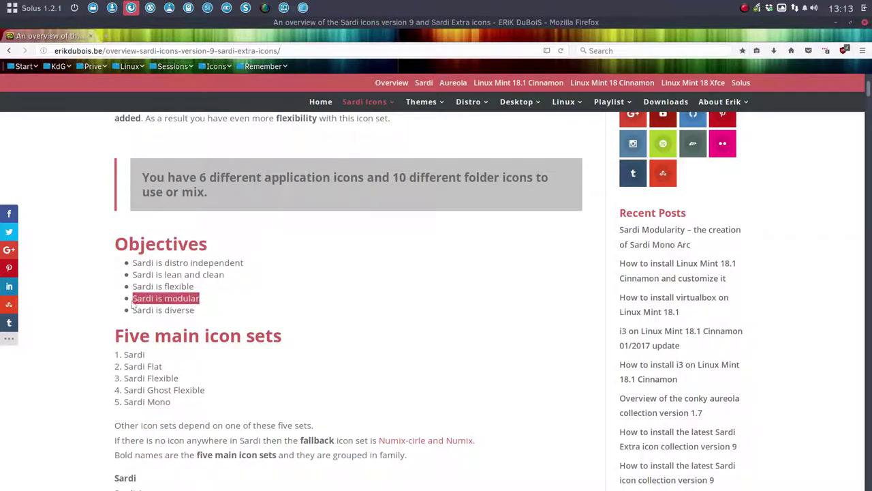
left_click(837, 25)
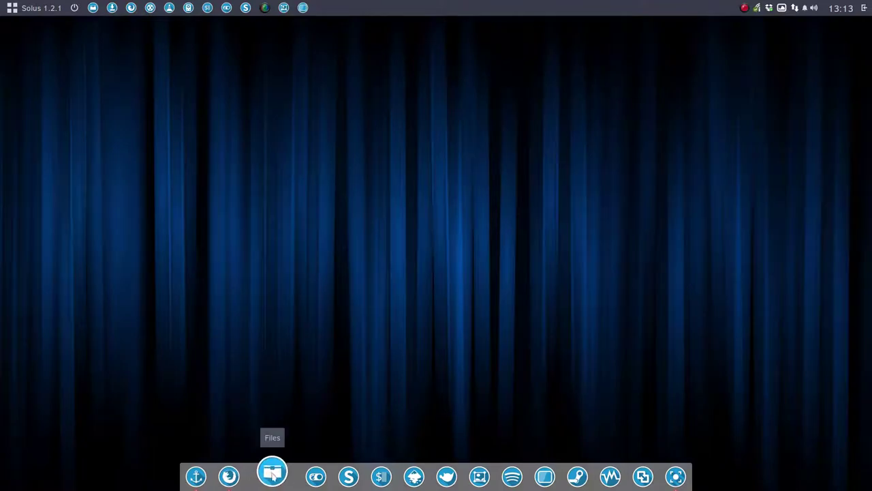
- In Files, delete all old Sardi folders from .icons
left_click(272, 475)
left_click(252, 298)
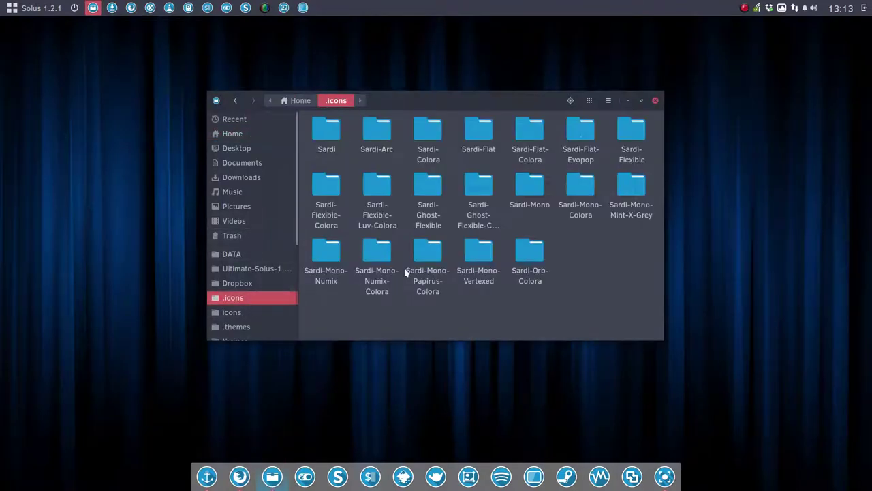
left_click_drag(452, 102, 417, 55)
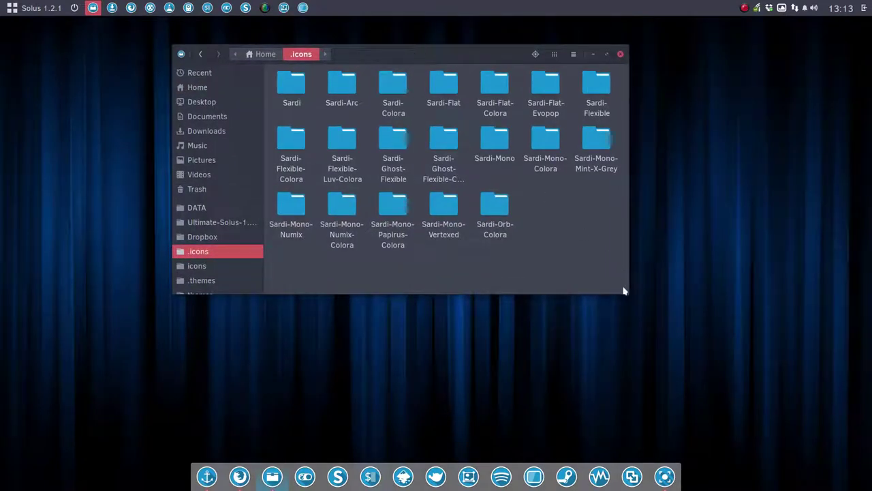
left_click_drag(623, 293, 672, 335)
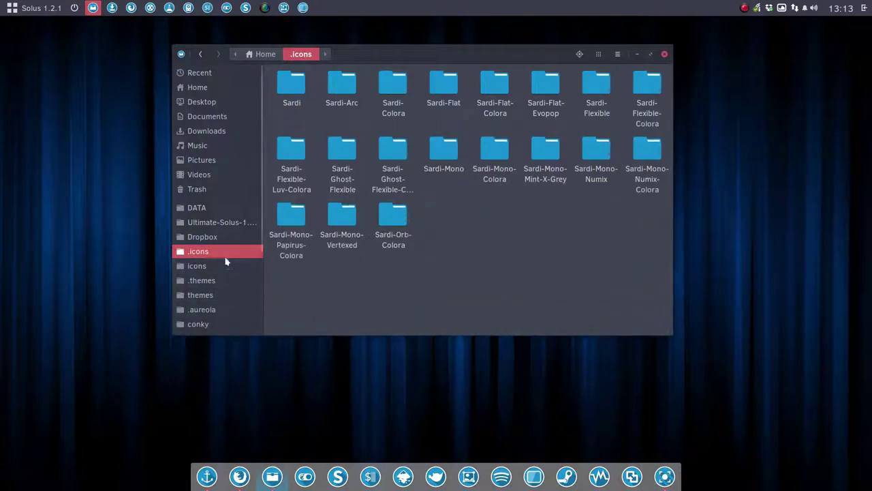
key("ctrl+a")
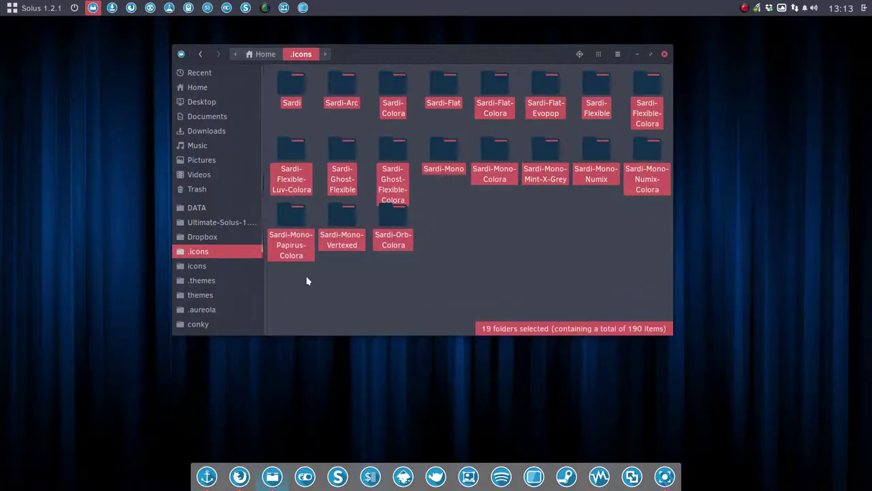
key("Delete")
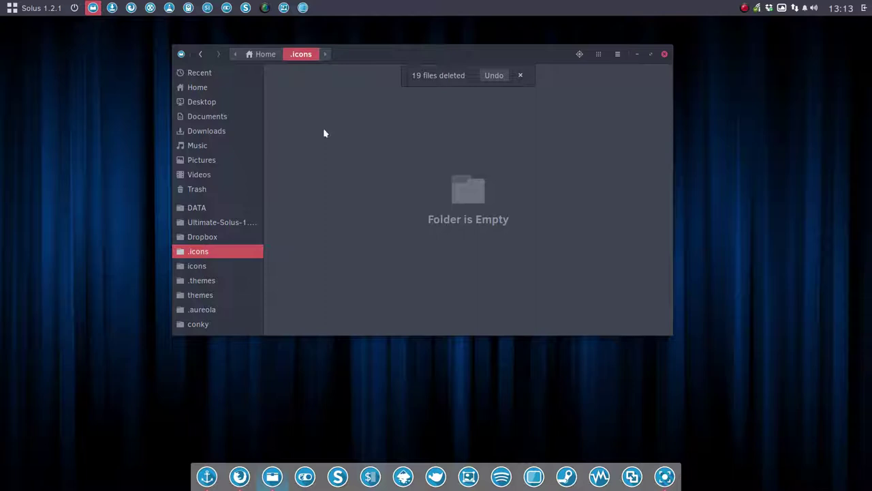
- Run the icons-sardi-v2.sh script from the backup folder in a terminal to download Sardi icons
left_click(211, 223)
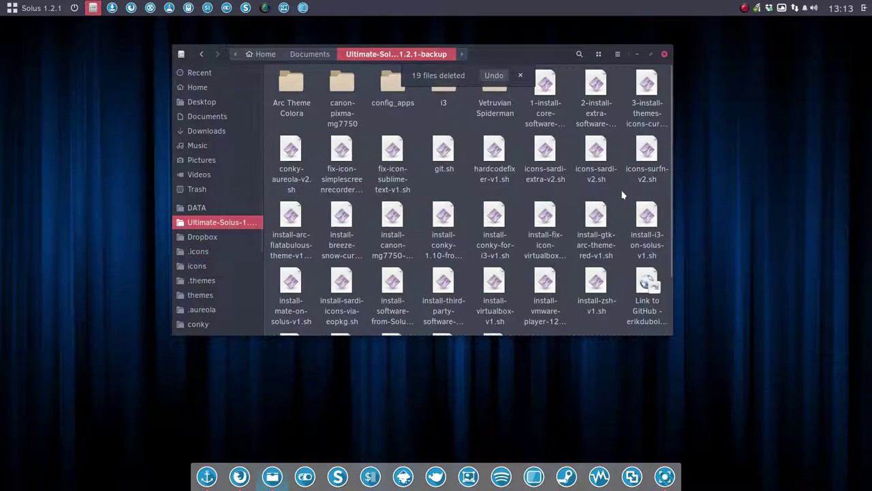
left_click(599, 151)
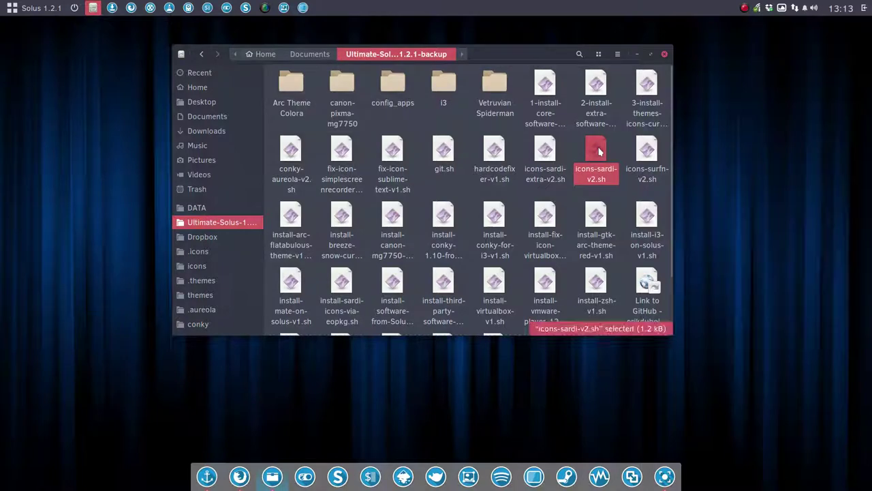
double_click(600, 151)
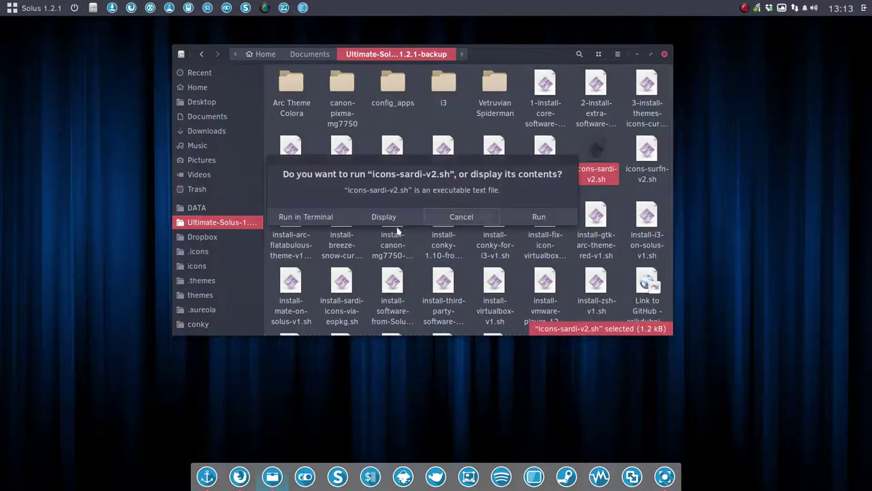
left_click(325, 218)
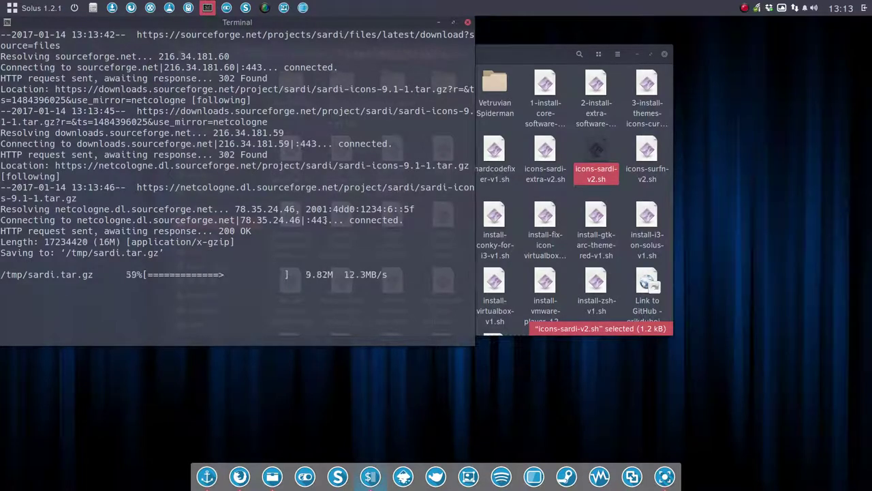
left_click(497, 35)
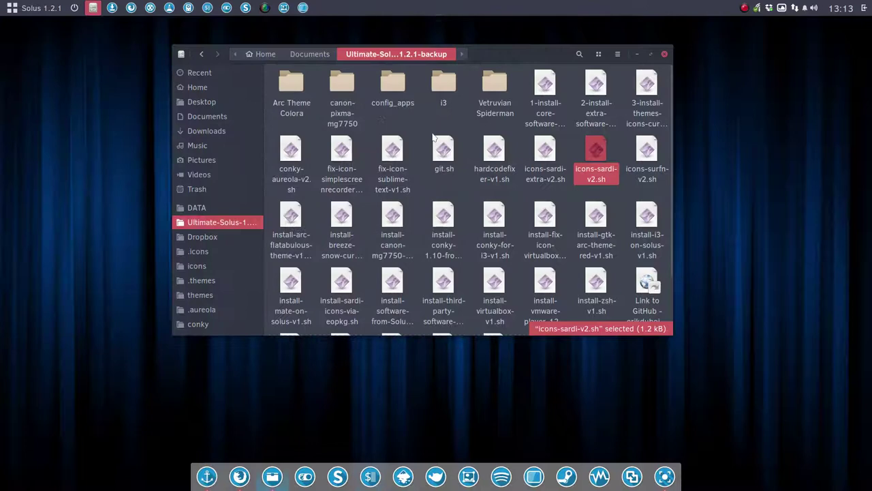
- Reopen .icons to check the new Sardi folders, briefly browsing the system tools launcher
left_click(201, 251)
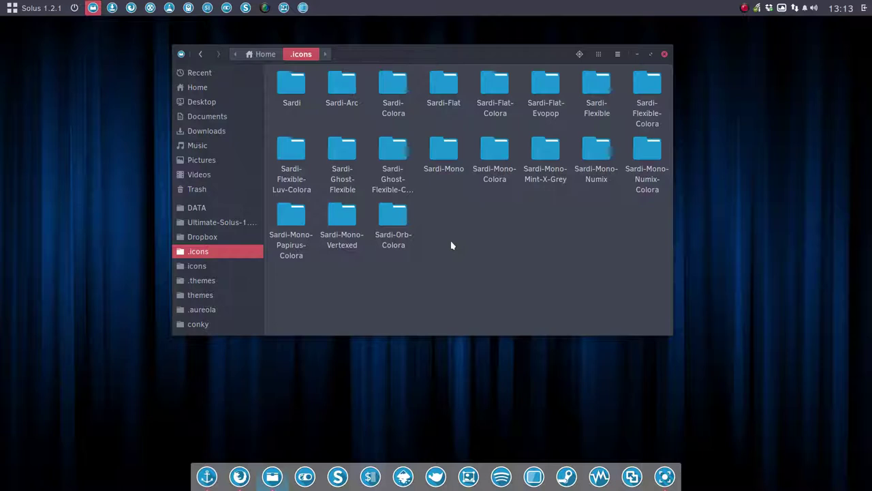
left_click(53, 10)
left_click(37, 189)
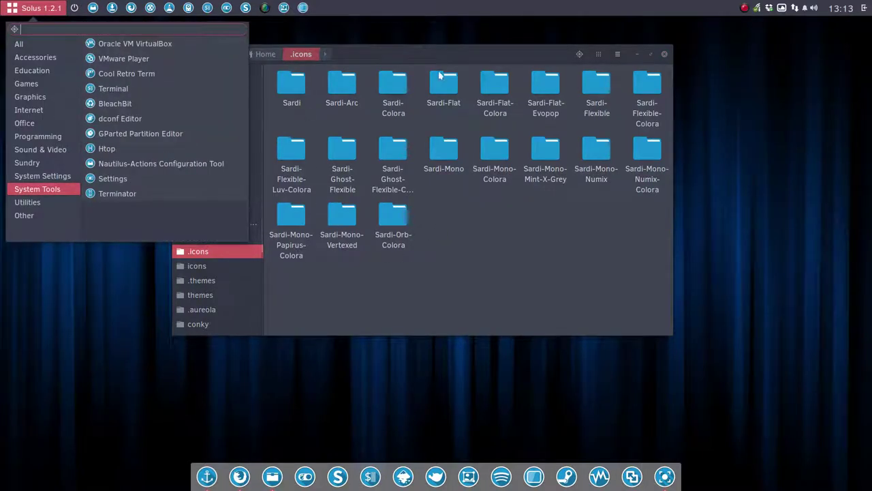
left_click(519, 228)
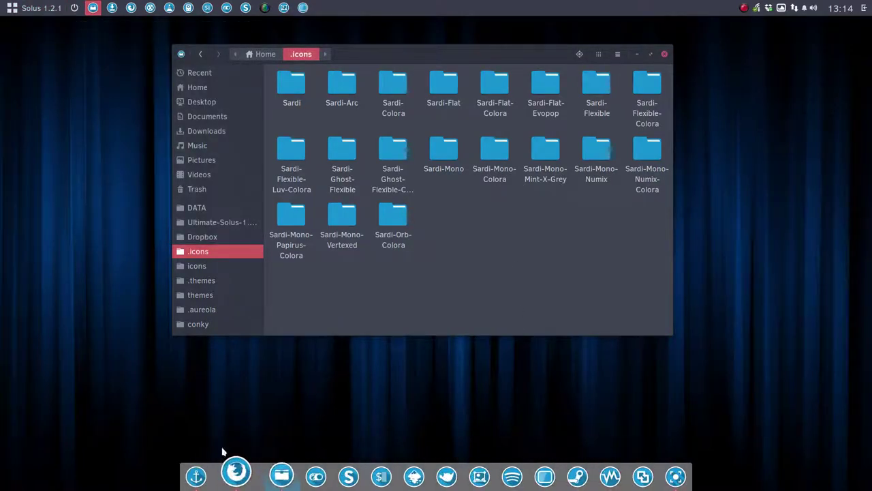
left_click(50, 12)
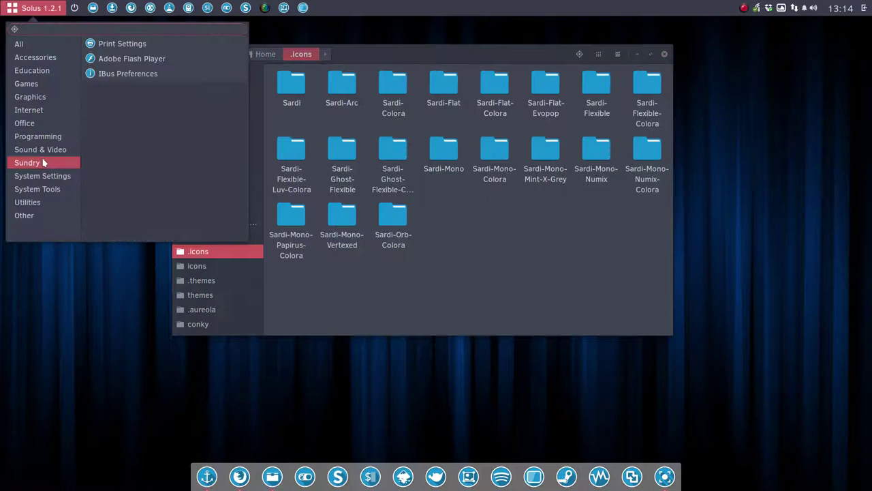
left_click(486, 220)
- Open Sardi-Flexible-Luv-Colora, then its scalable and places folders
left_click(287, 85)
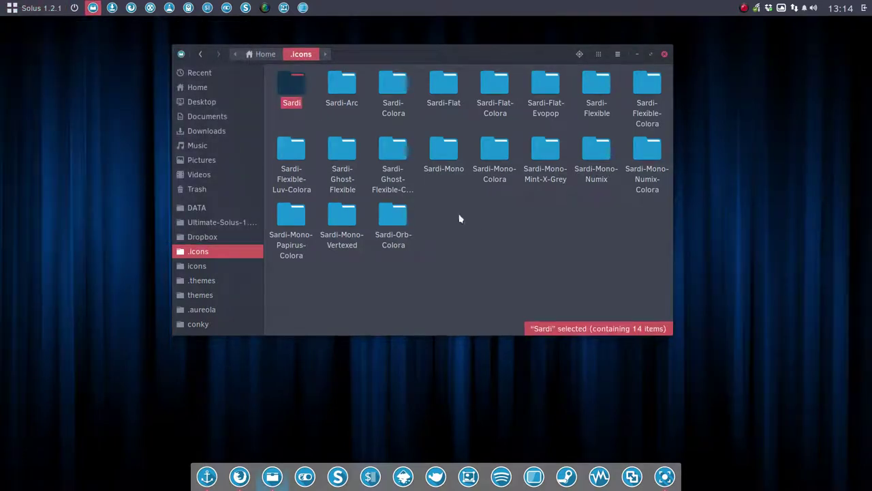
left_click(477, 229)
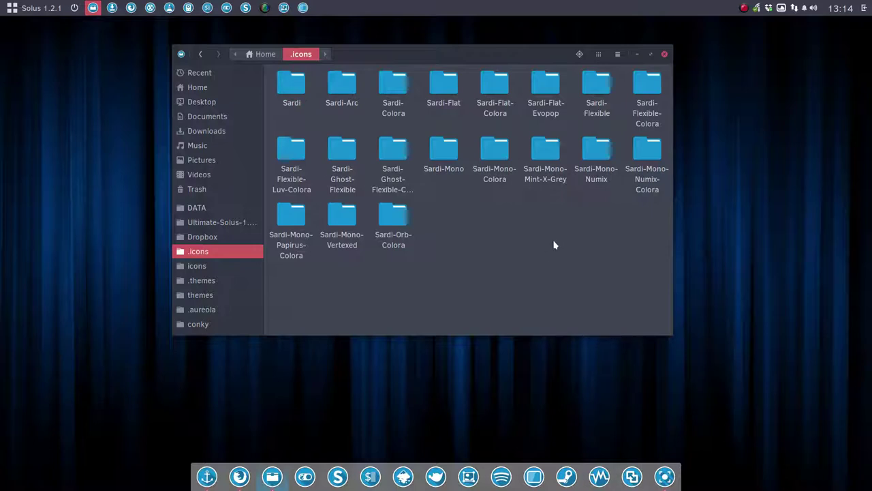
left_click(294, 154)
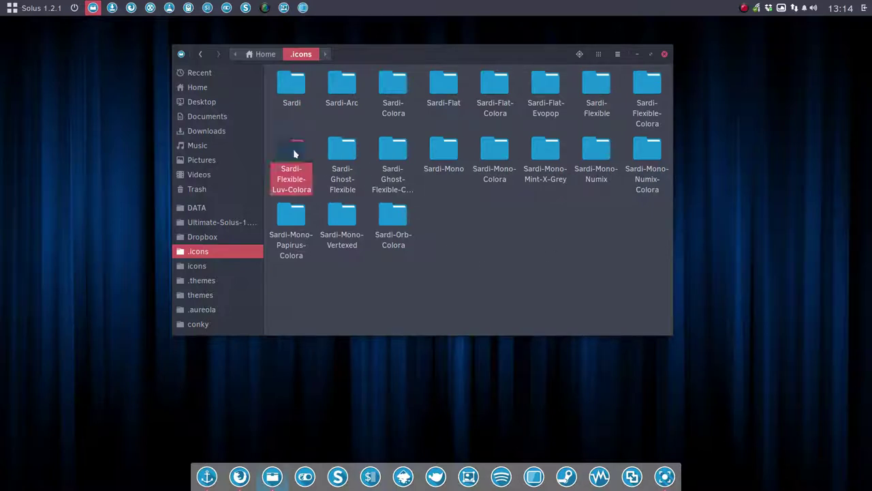
left_click(291, 82)
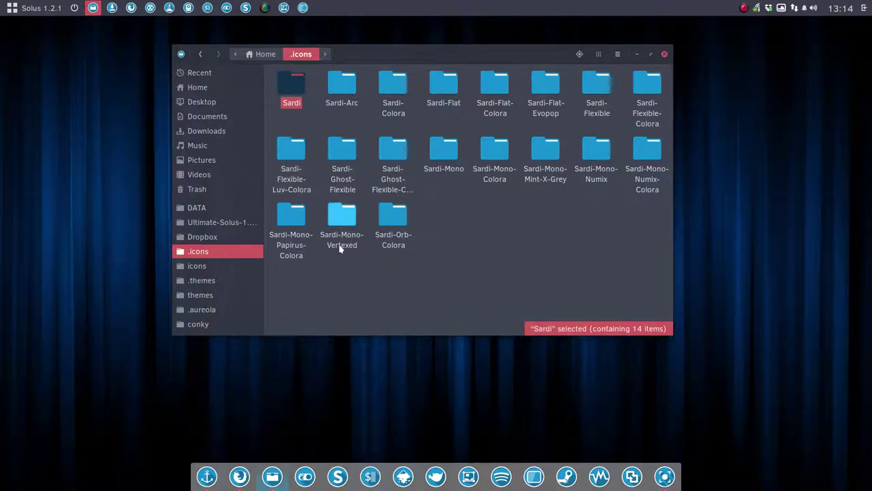
double_click(293, 149)
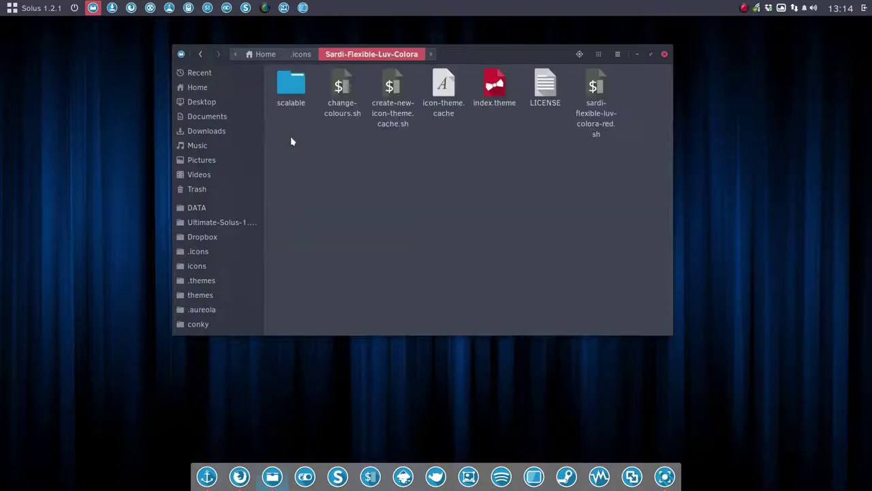
double_click(291, 88)
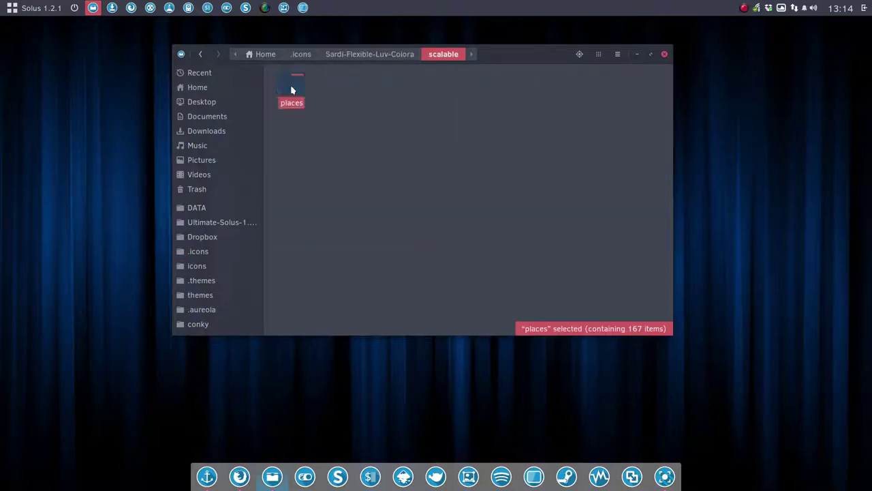
double_click(291, 85)
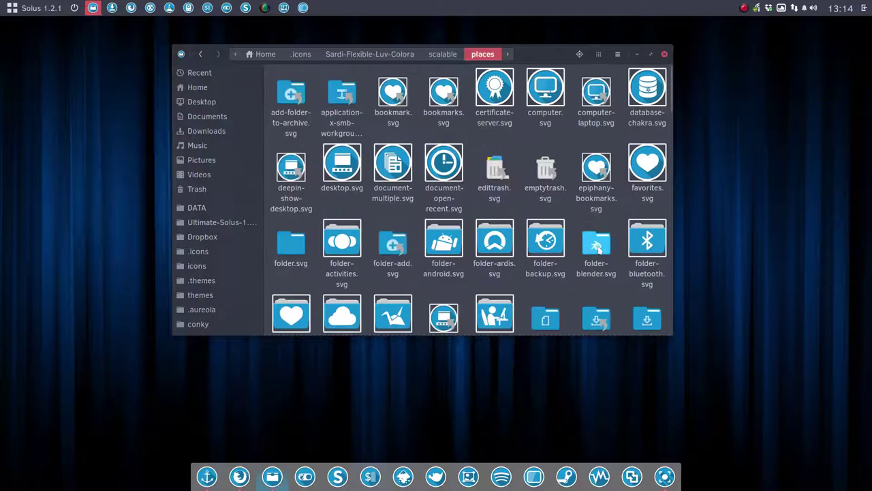
- Browse the places SVG icons such as folder-add.svg and folder-blender.svg
left_click(599, 247)
left_click(402, 247)
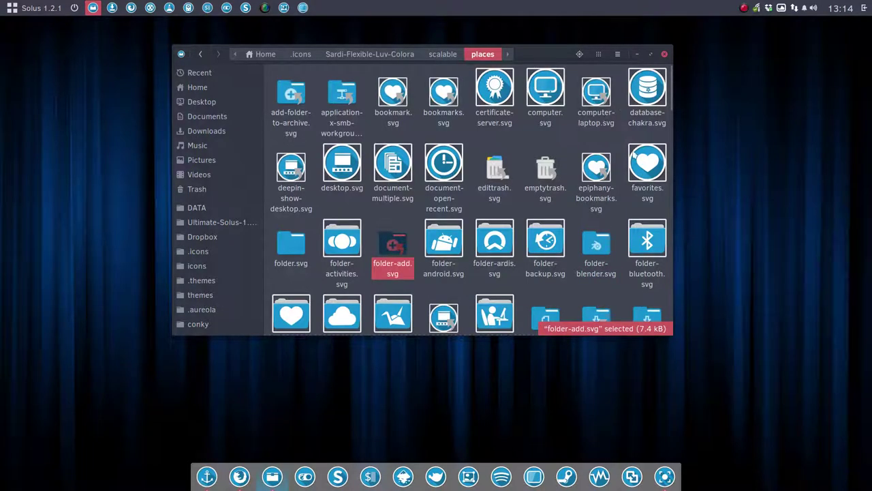
scroll(564, 225, "down", 1)
scroll(560, 251, "down", 2)
scroll(477, 238, "down", 3)
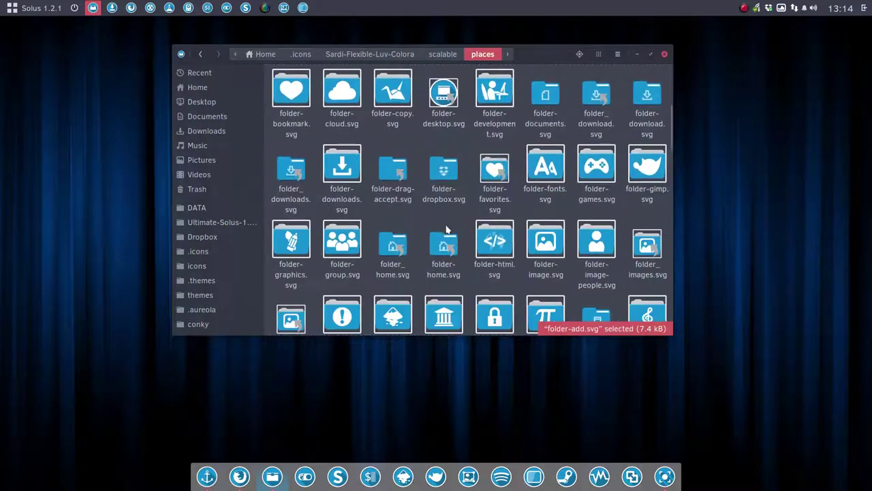
scroll(447, 226, "down", 3)
scroll(446, 227, "down", 3)
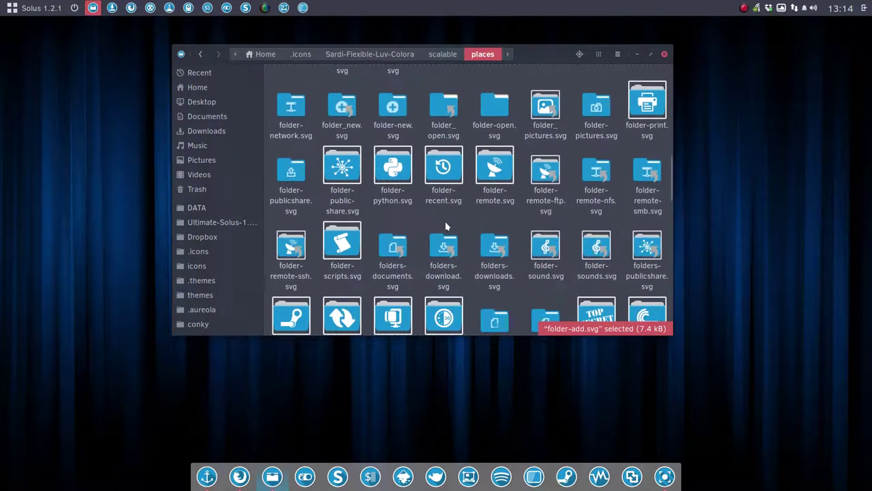
scroll(446, 226, "down", 1)
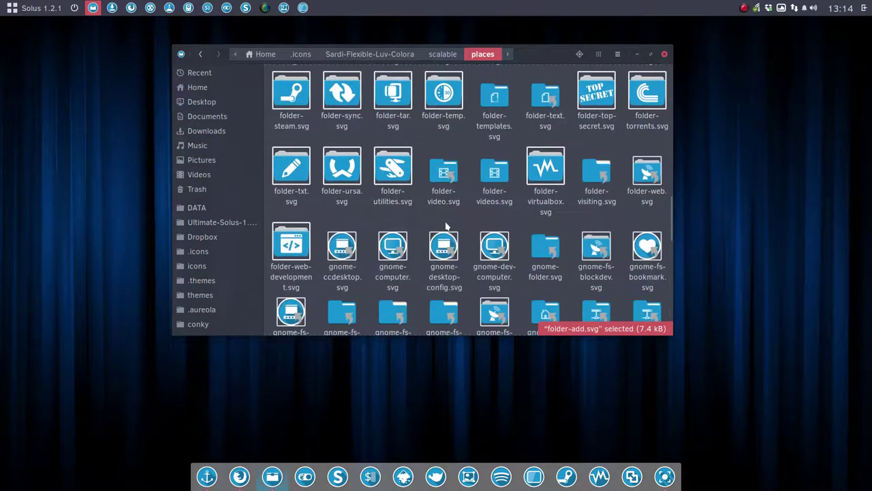
scroll(435, 231, "up", 3)
scroll(434, 232, "up", 5)
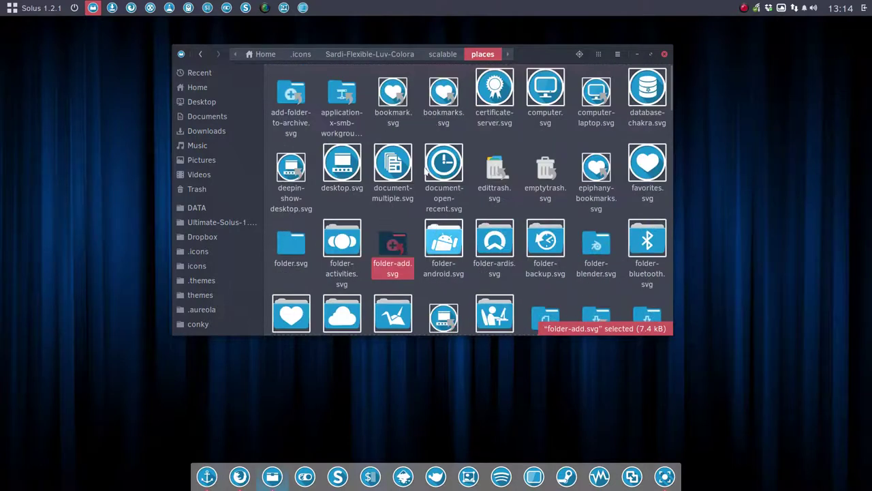
- Go back up through scalable to .icons and select the Sardi-Flexible-Luv-Colora folder
left_click(441, 54)
left_click(397, 60)
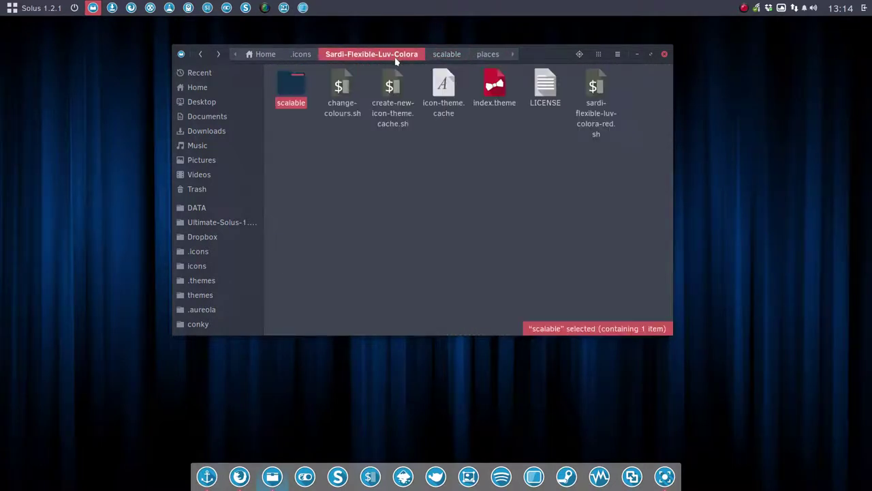
left_click(303, 54)
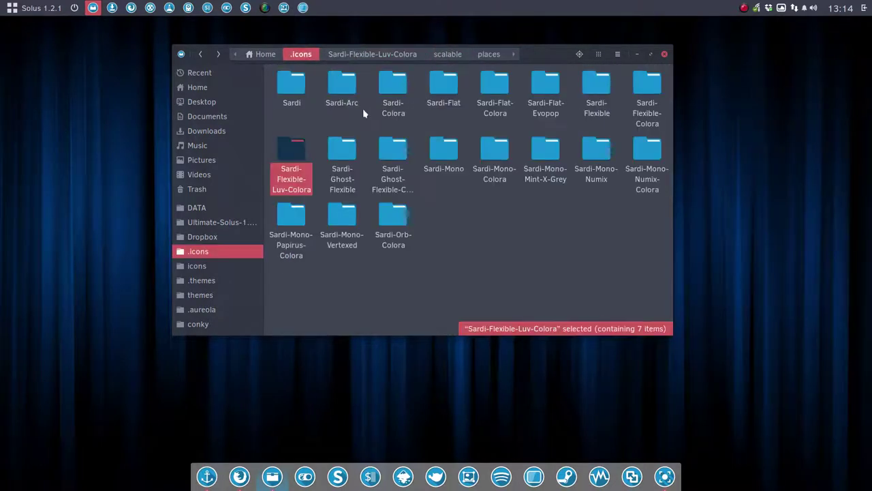
left_click(292, 87)
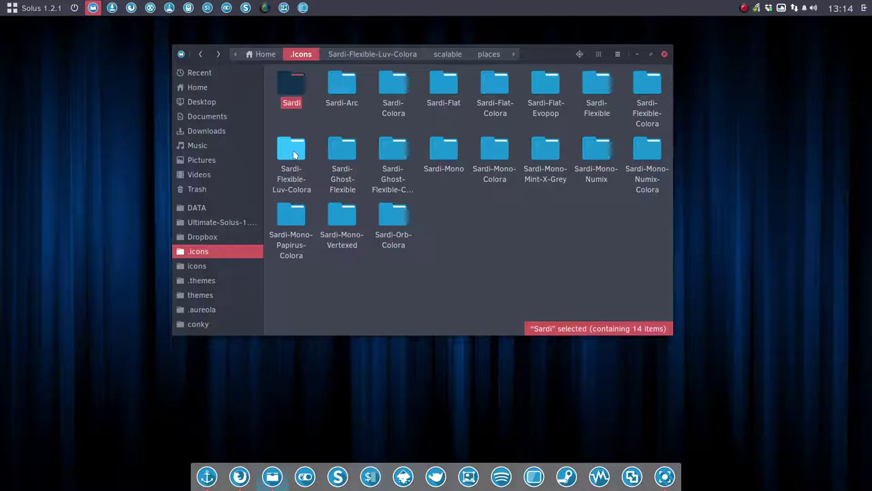
left_click(295, 152)
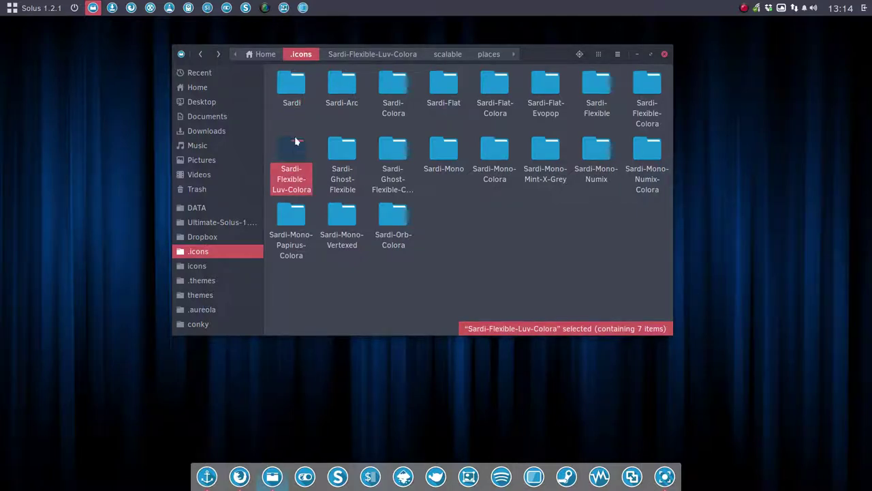
left_click(299, 121)
left_click(297, 150)
left_click(297, 127)
left_click(299, 145)
- Paste a copy of Sardi-Flexible-Luv-Colora, rename it Sardi-Luv, and select its index.theme
key("ctrl+v")
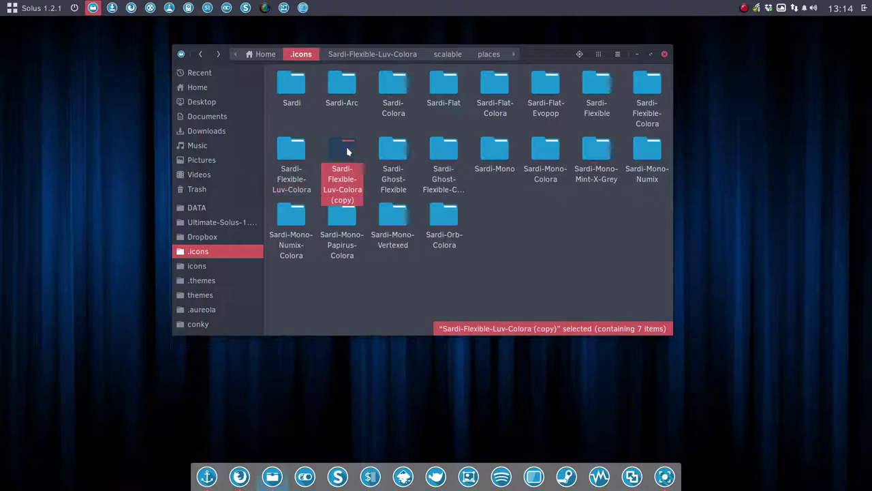
key("F2")
key("End")
key("BackSpace")
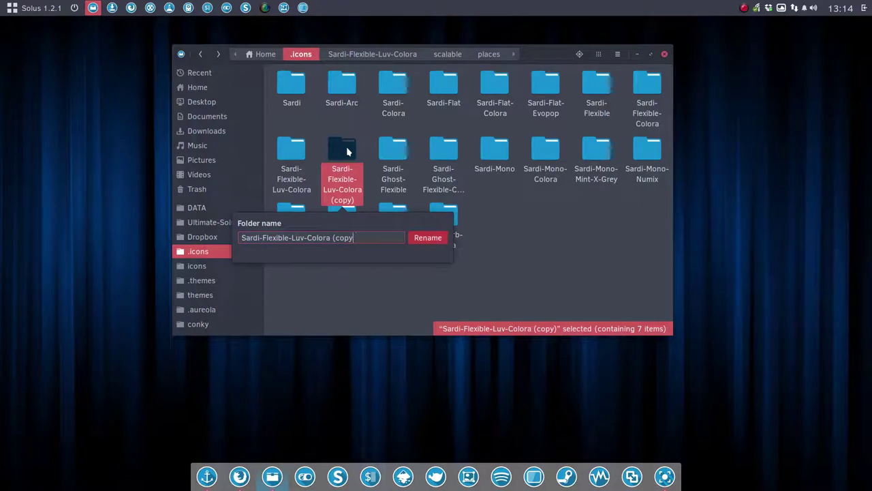
key("BackSpace")
key("BackSpace")
key("BackSpace")
key("BackSpace")
key("BackSpace")
key("BackSpace")
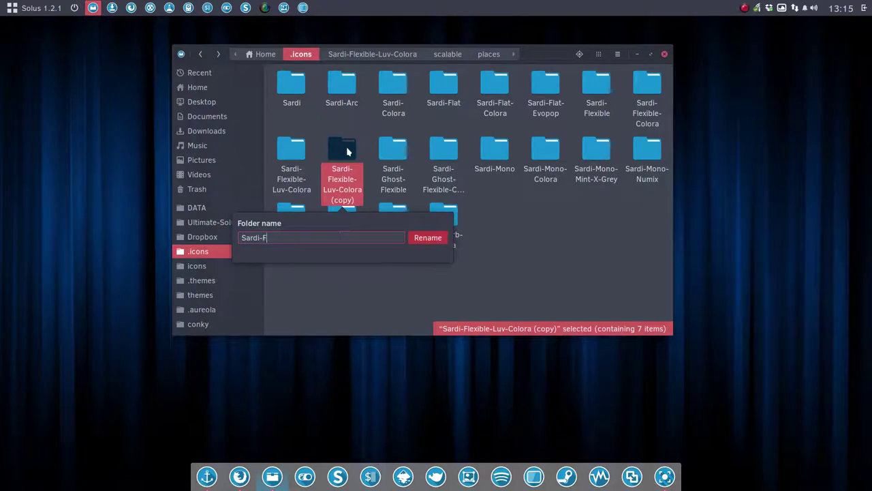
key("BackSpace")
type("uv")
key("Return")
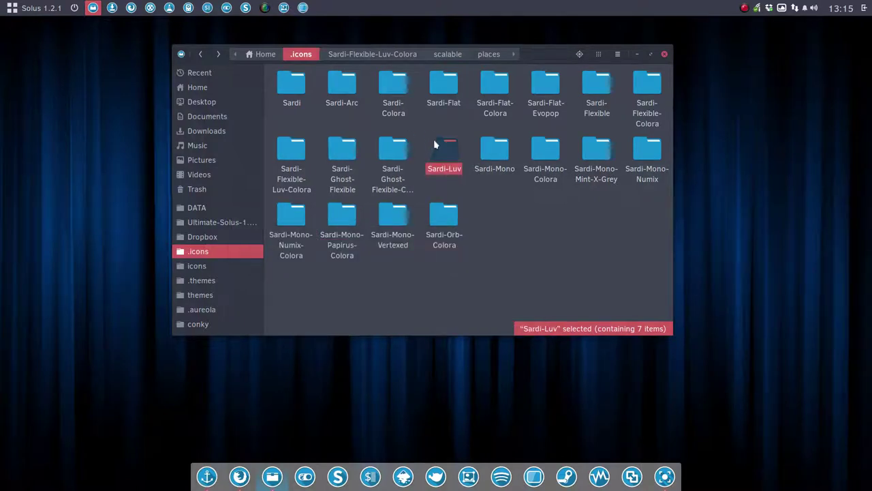
double_click(440, 155)
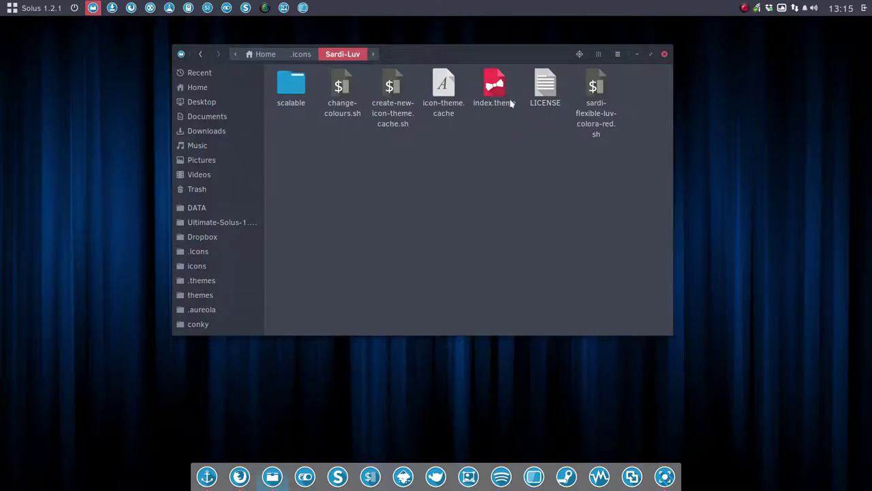
left_click(497, 84)
- In index.theme, change the Name line to 'Sardi Luv'
double_click(497, 84)
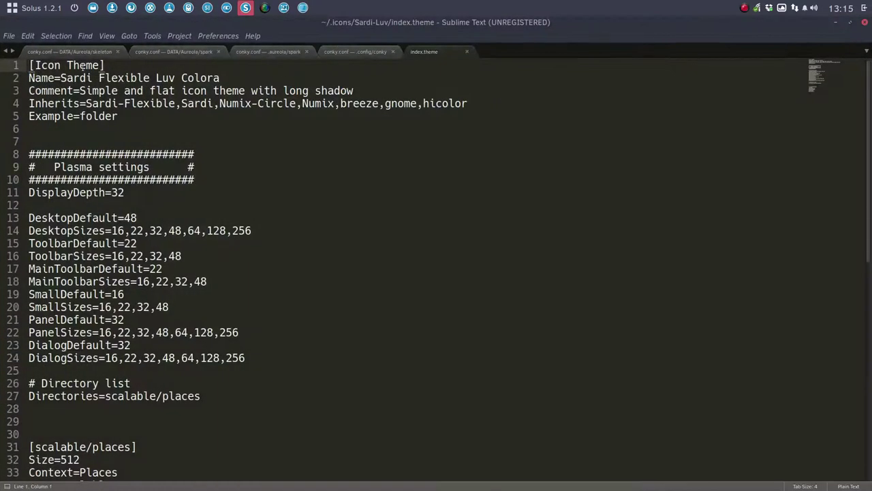
left_click_drag(97, 77, 203, 76)
key("Delete")
key("Delete")
key("Delete")
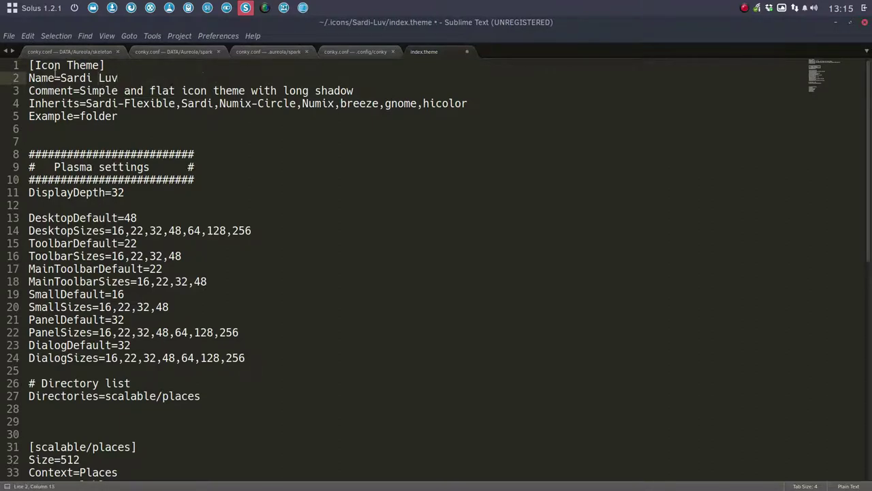
left_click_drag(60, 78, 119, 79)
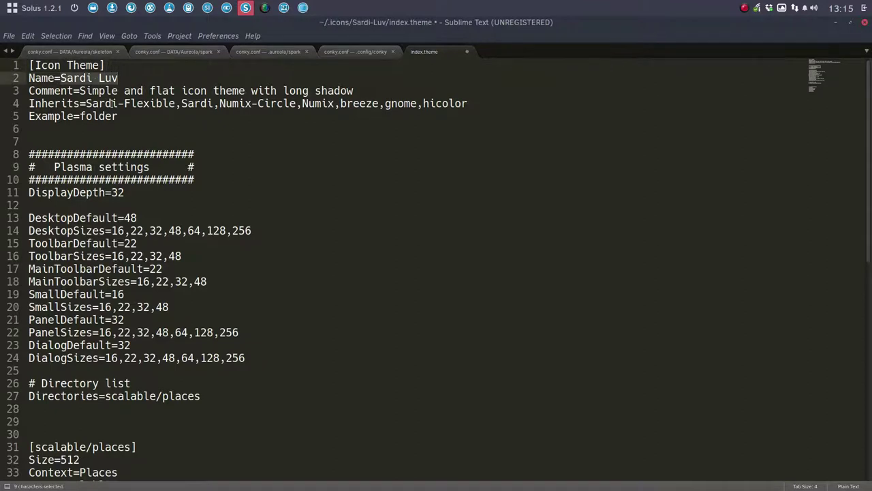
left_click(112, 103)
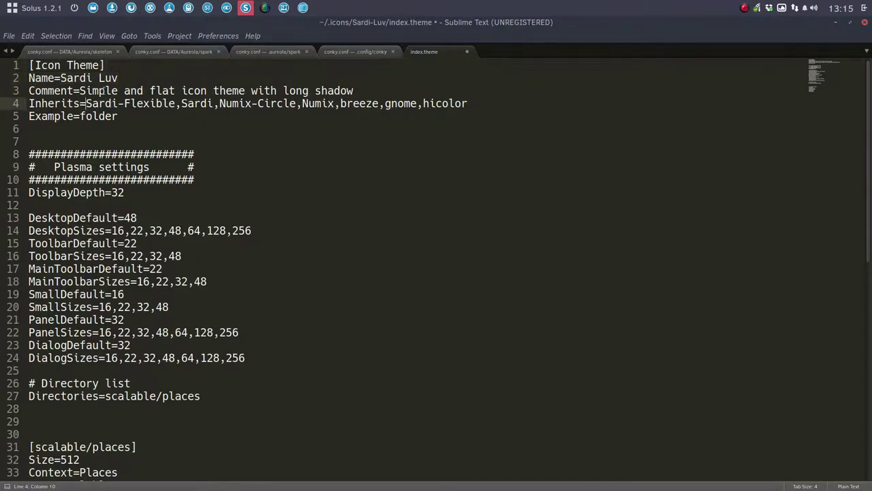
left_click_drag(118, 78, 27, 77)
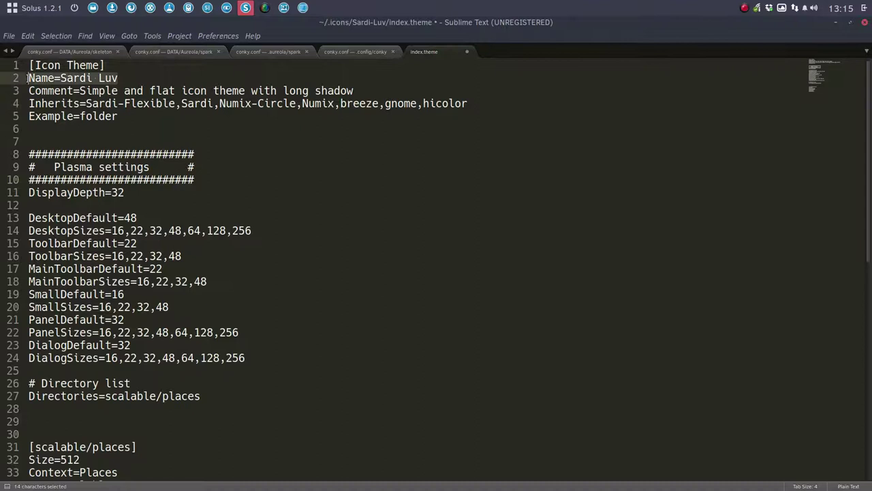
left_click(122, 78)
left_click_drag(121, 77, 21, 79)
- Remove Sardi-Flexible from the Inherits list, save index.theme, and close Sublime Text
mouse_move(119, 104)
left_mouse_down()
mouse_move(162, 104)
mouse_move(87, 104)
left_mouse_up()
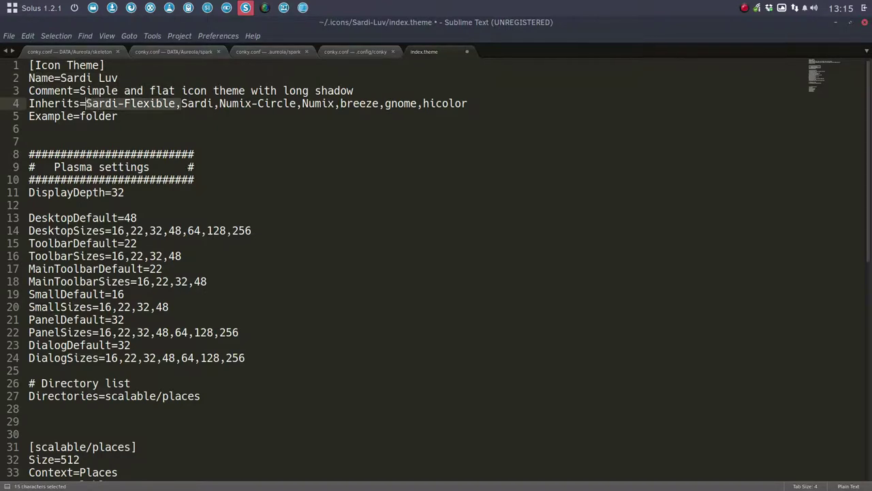
key("BackSpace")
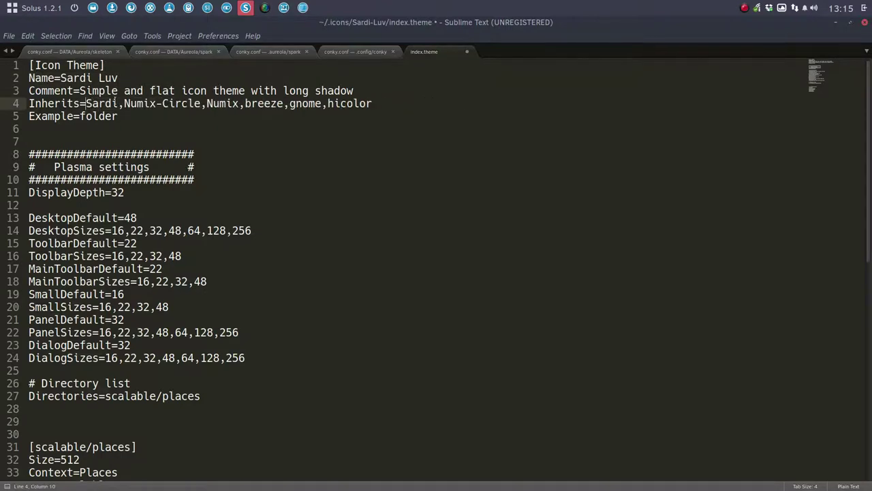
left_click(100, 103)
key("ctrl+s")
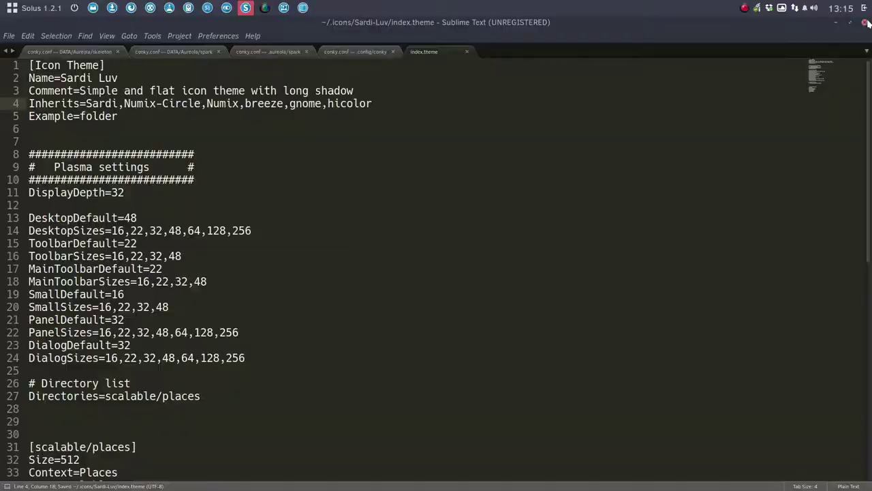
left_click(865, 22)
- Delete the old icon-theme.cache from the Sardi-Luv folder
left_click(456, 189)
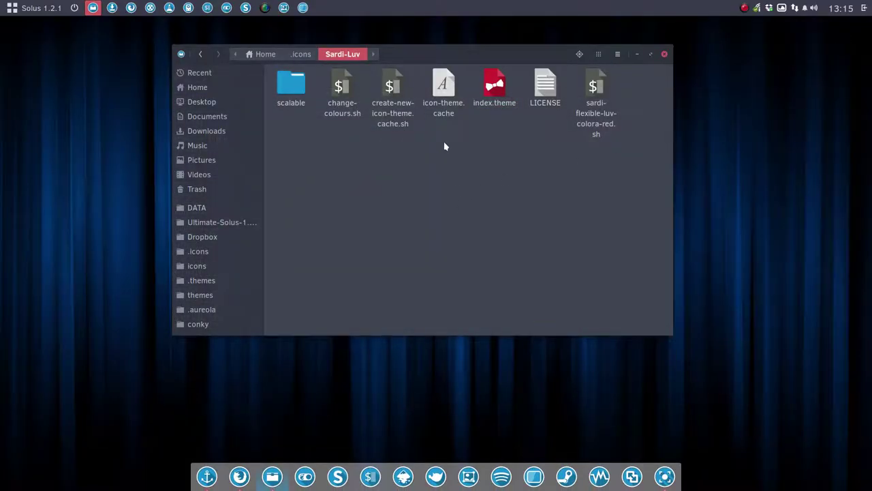
left_click(443, 89)
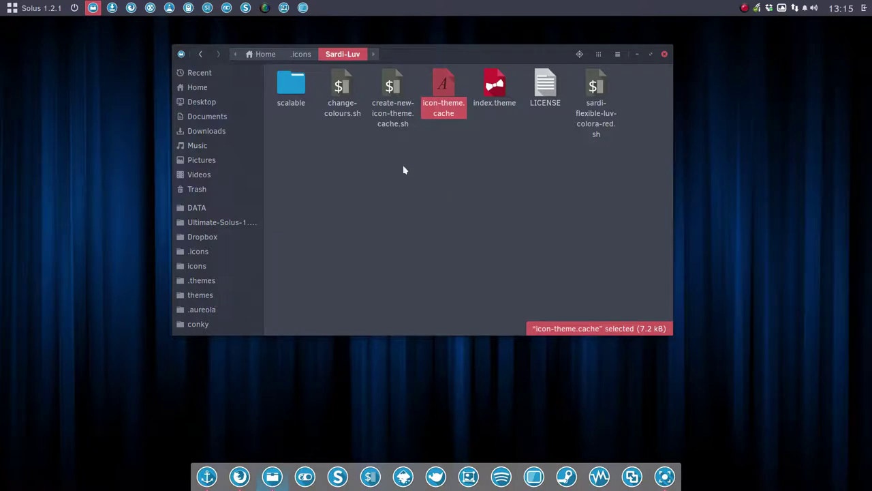
left_click(391, 94)
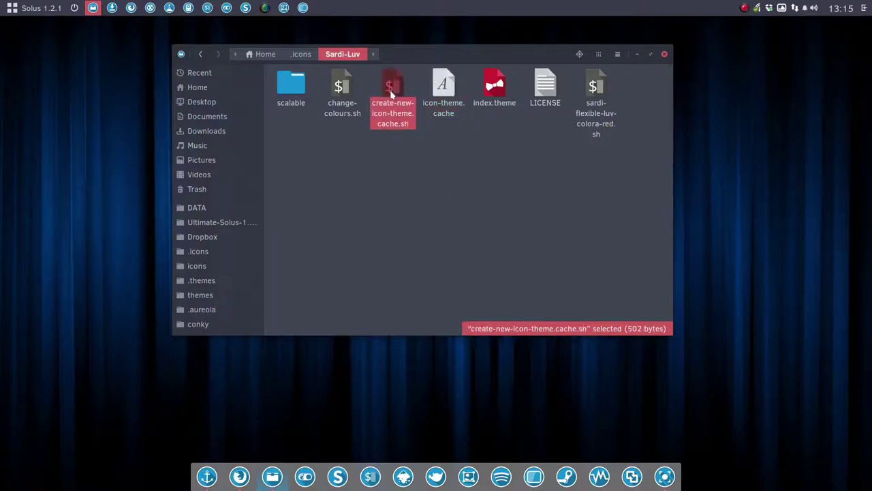
left_click(447, 93)
key("Delete")
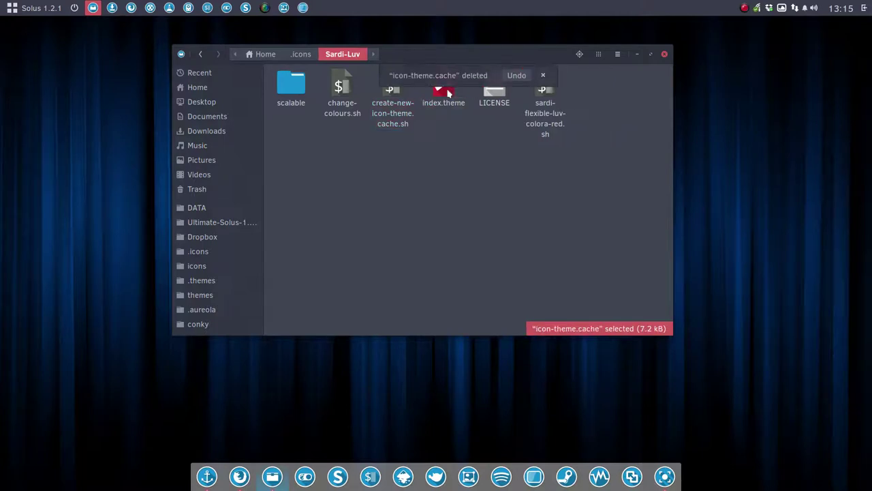
- Run create-new-icon-theme.cache.sh in a terminal to rebuild the cache, then close Files
double_click(390, 99)
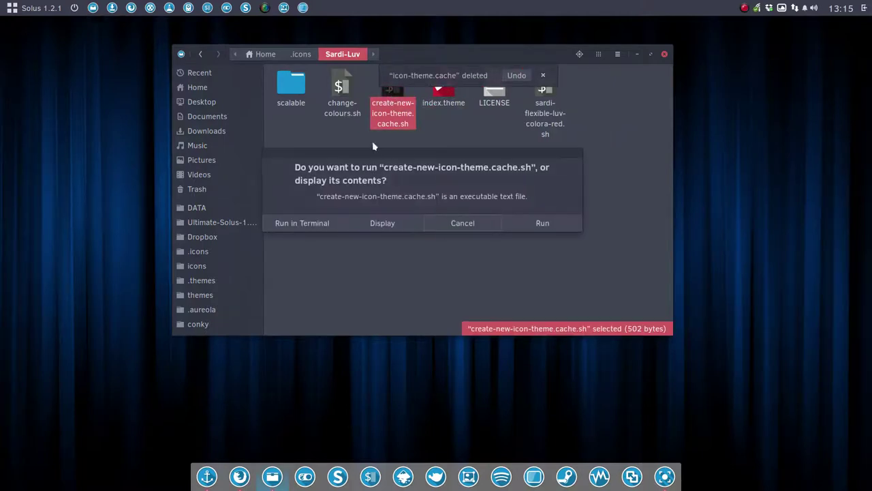
left_click(326, 217)
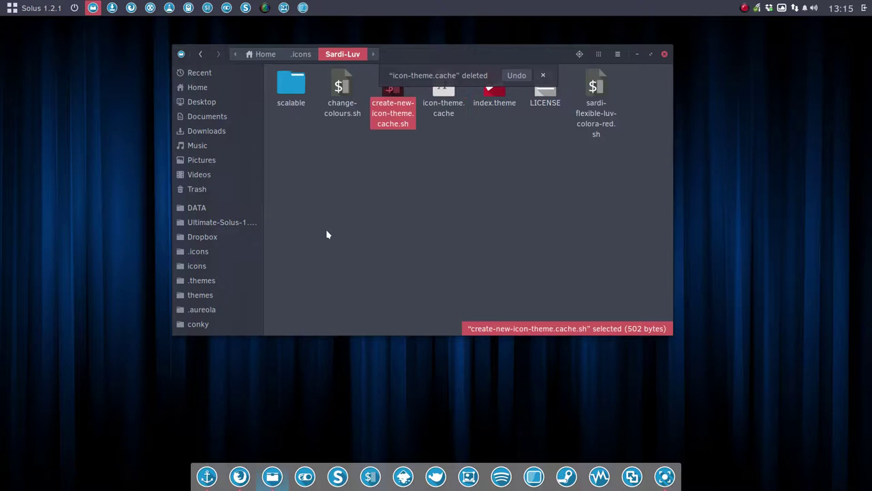
left_click(441, 181)
left_click(307, 56)
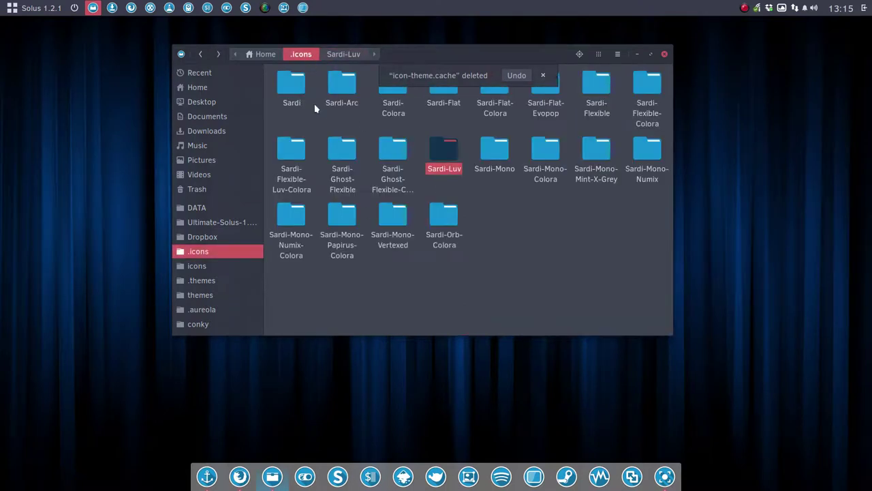
left_click(665, 54)
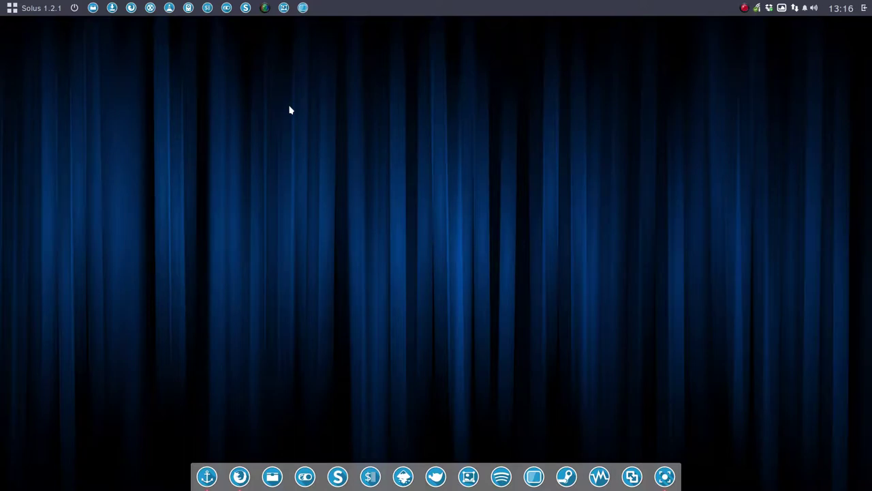
- In GNOME Tweaks Appearance, set Icons to Sardi-Luv, then close Tweaks
left_click(227, 10)
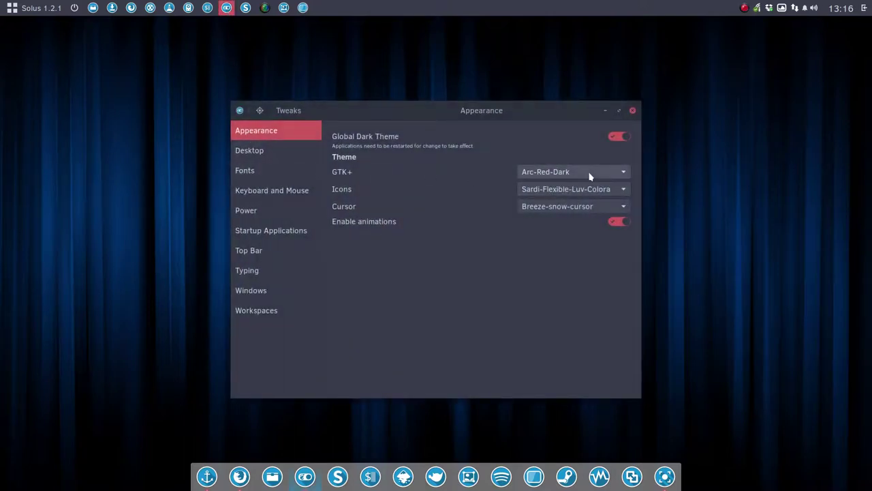
left_click(604, 190)
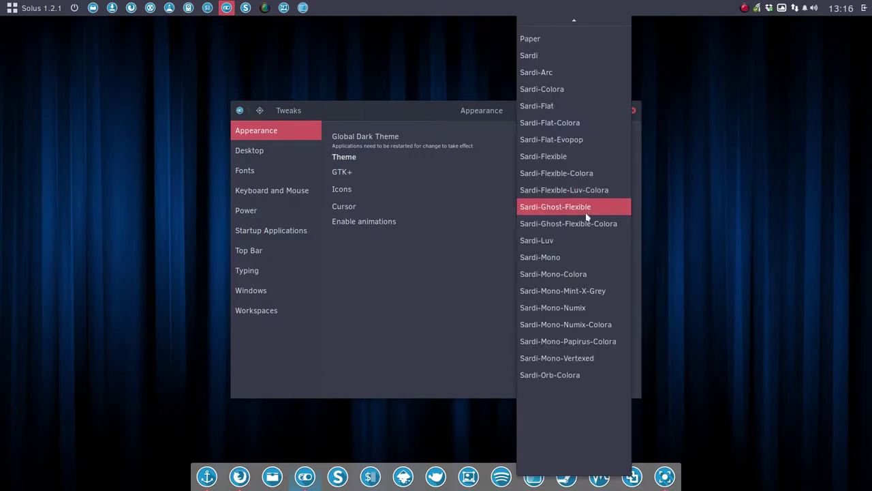
left_click(570, 240)
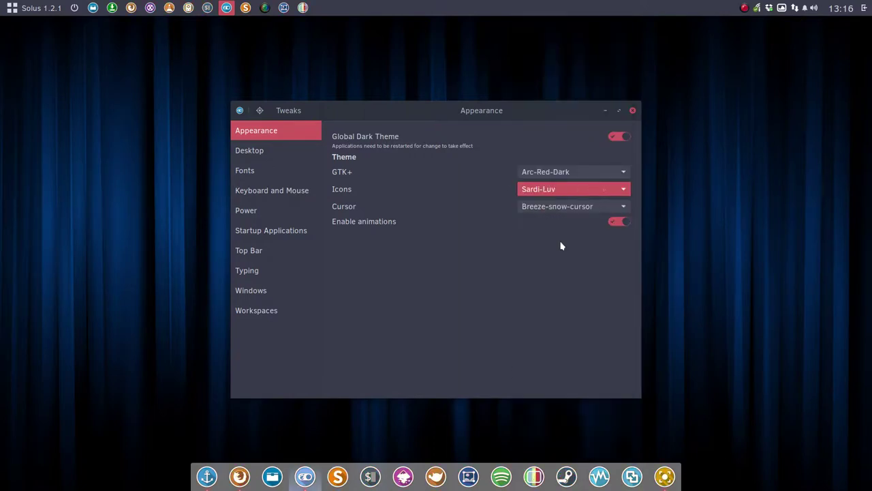
left_click(632, 110)
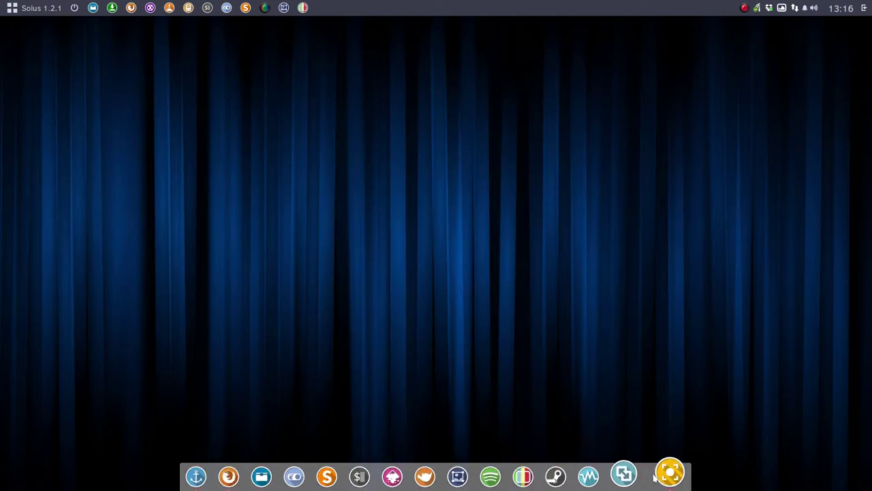
- Open Files on the Home folder to view the new Sardi-Luv folder icons
left_click(93, 8)
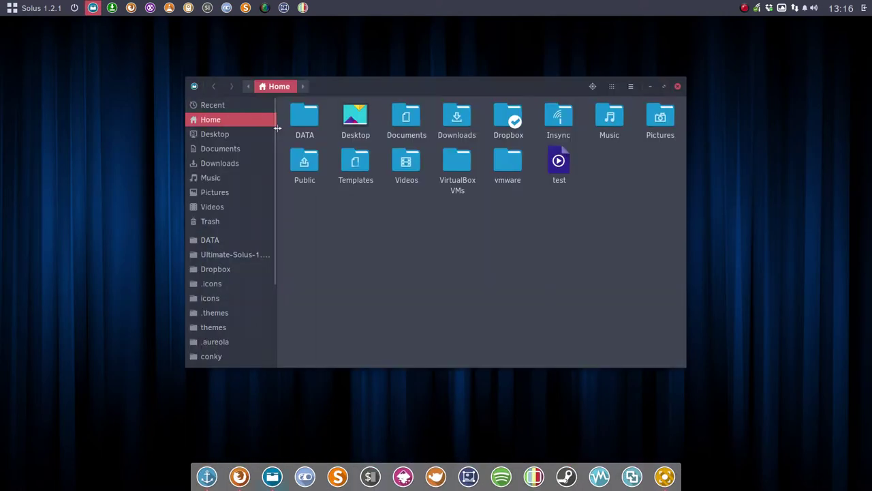